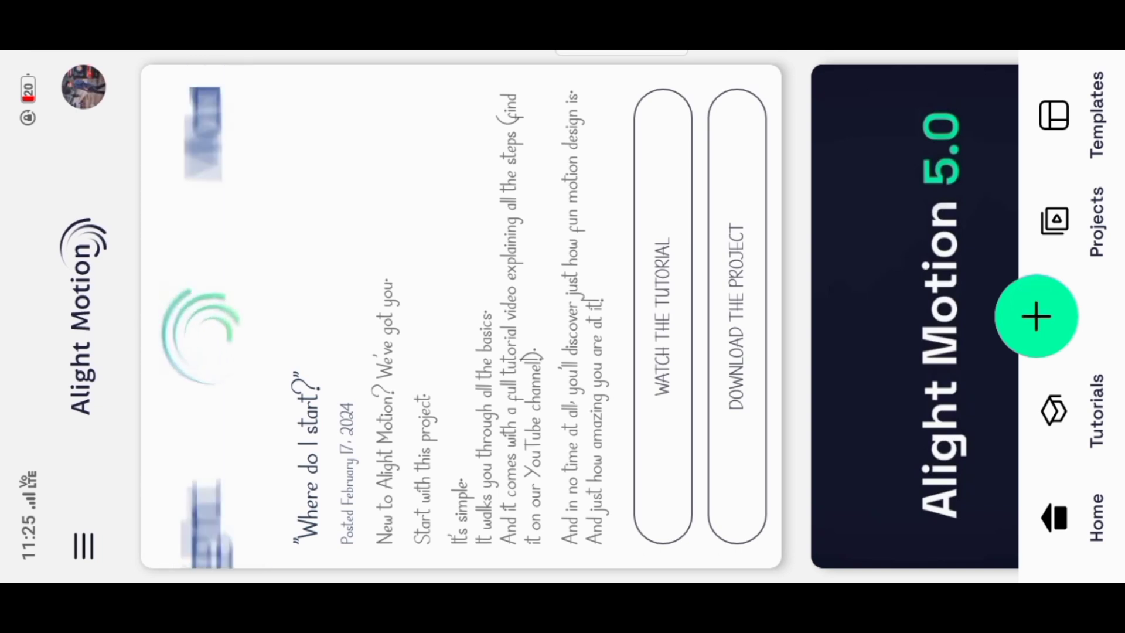
Create a new 9:16 project at 1080p and 30 fps.
{"action": "left_click", "coordinate": [1036, 316]}
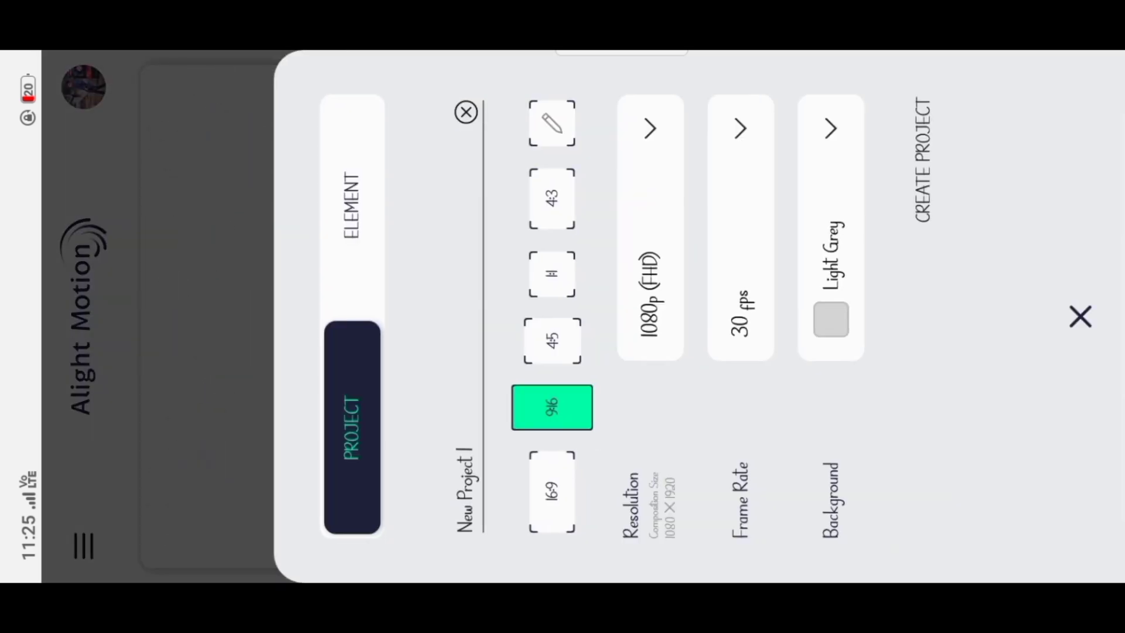
{"action": "left_click", "coordinate": [932, 188]}
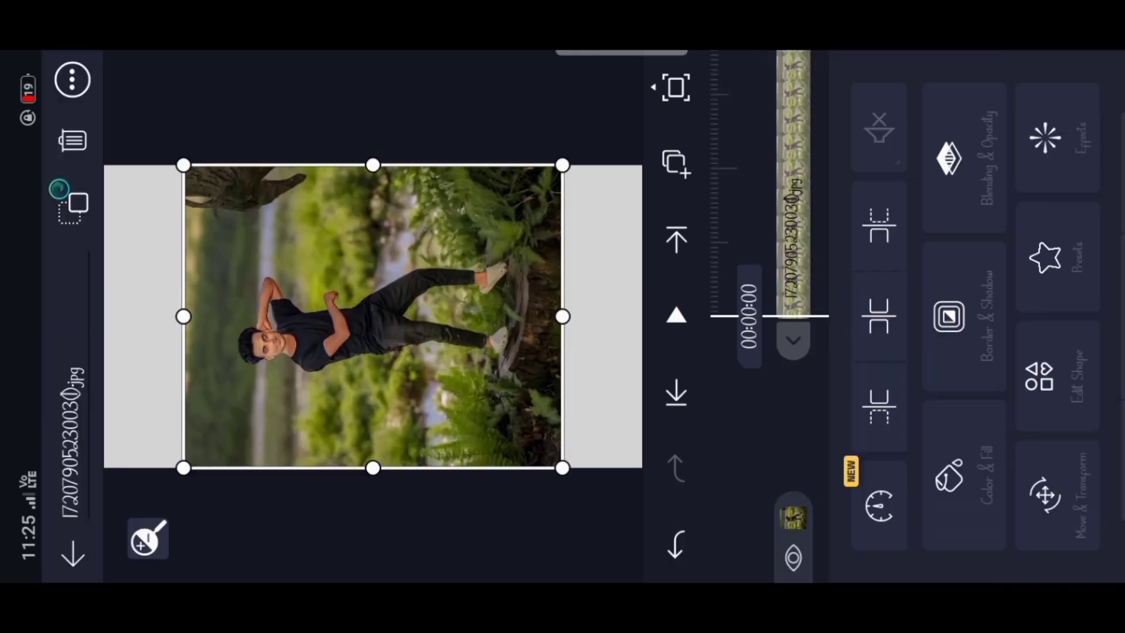
Make the fern photo fill the composition area.
{"action": "left_click", "coordinate": [72, 79]}
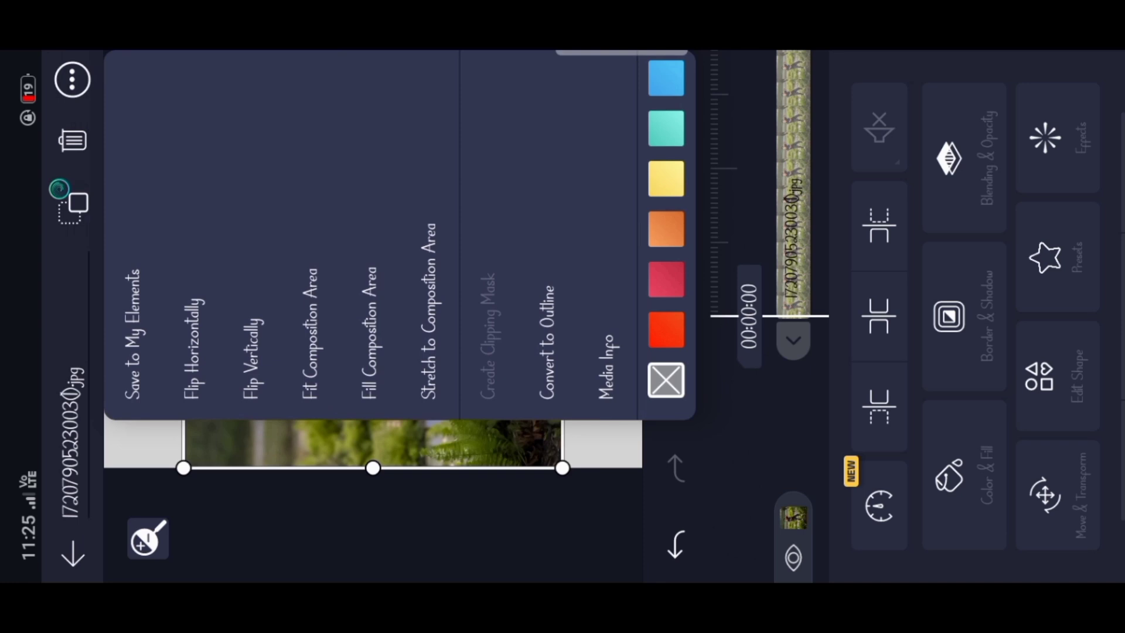
{"action": "left_click", "coordinate": [373, 333]}
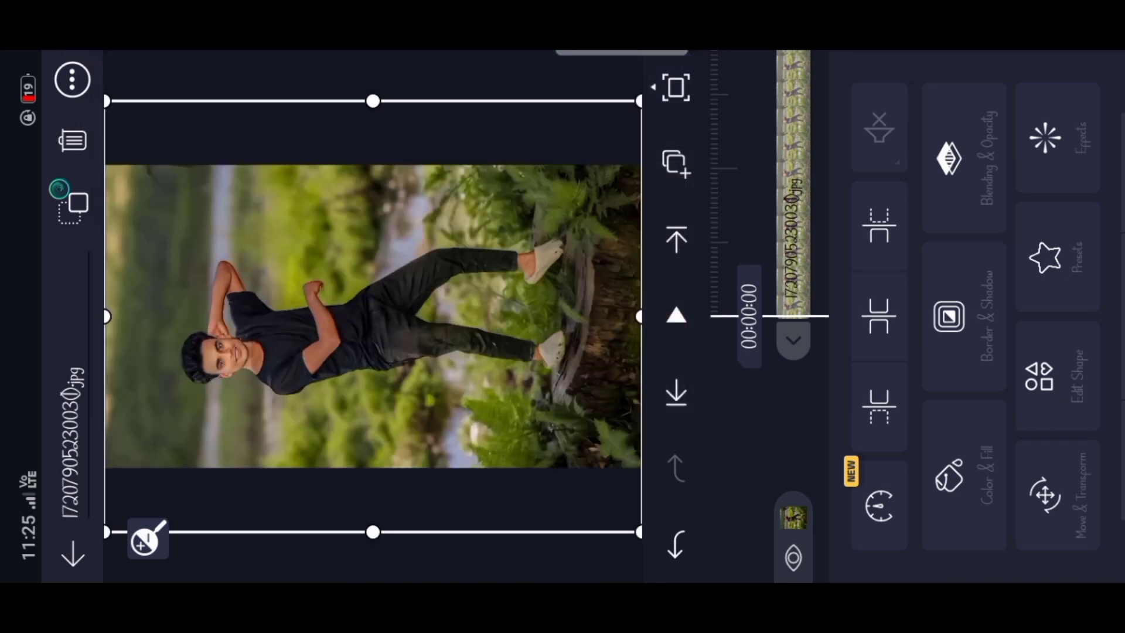
{"action": "left_click", "coordinate": [322, 68]}
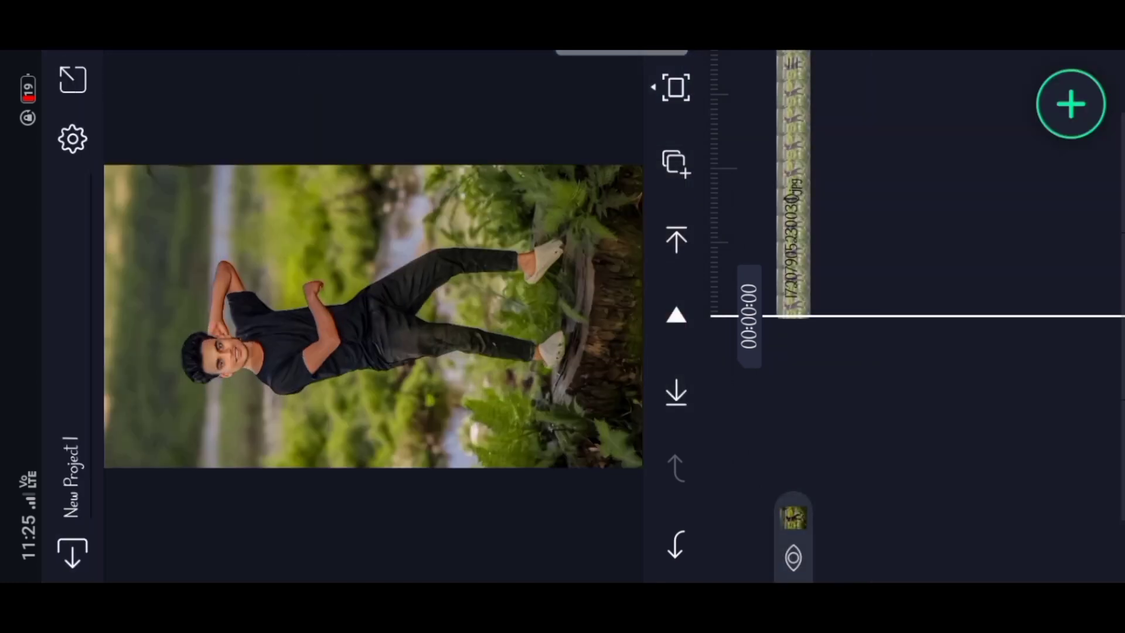
Export the current frame as a PNG and return to editing.
{"action": "left_click", "coordinate": [72, 79]}
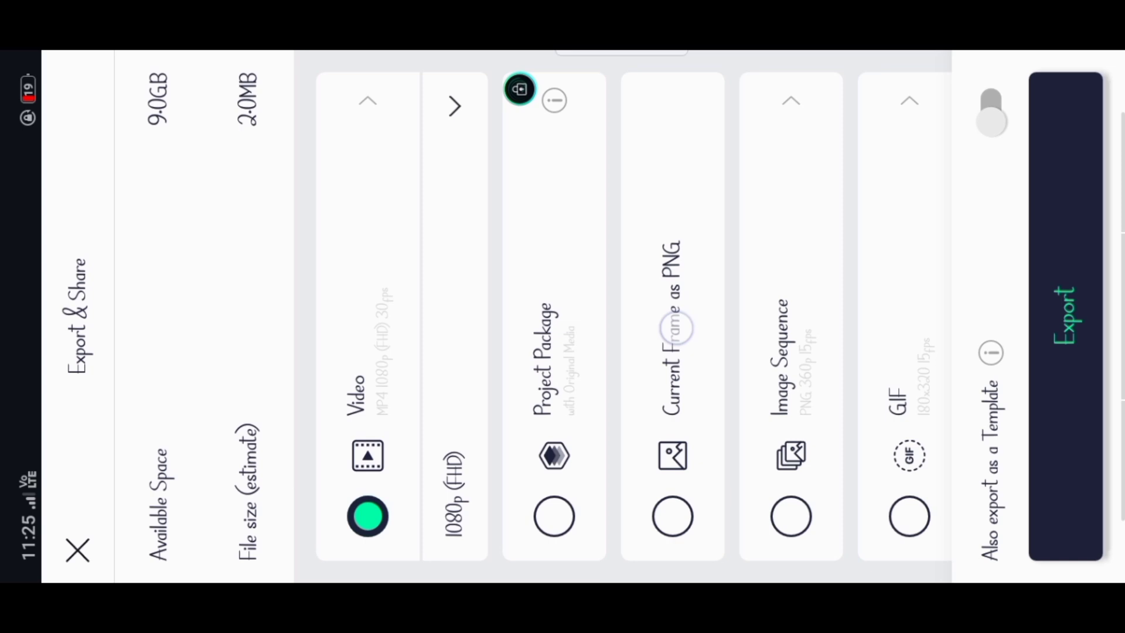
{"action": "left_click", "coordinate": [675, 328]}
{"action": "left_click", "coordinate": [1055, 265]}
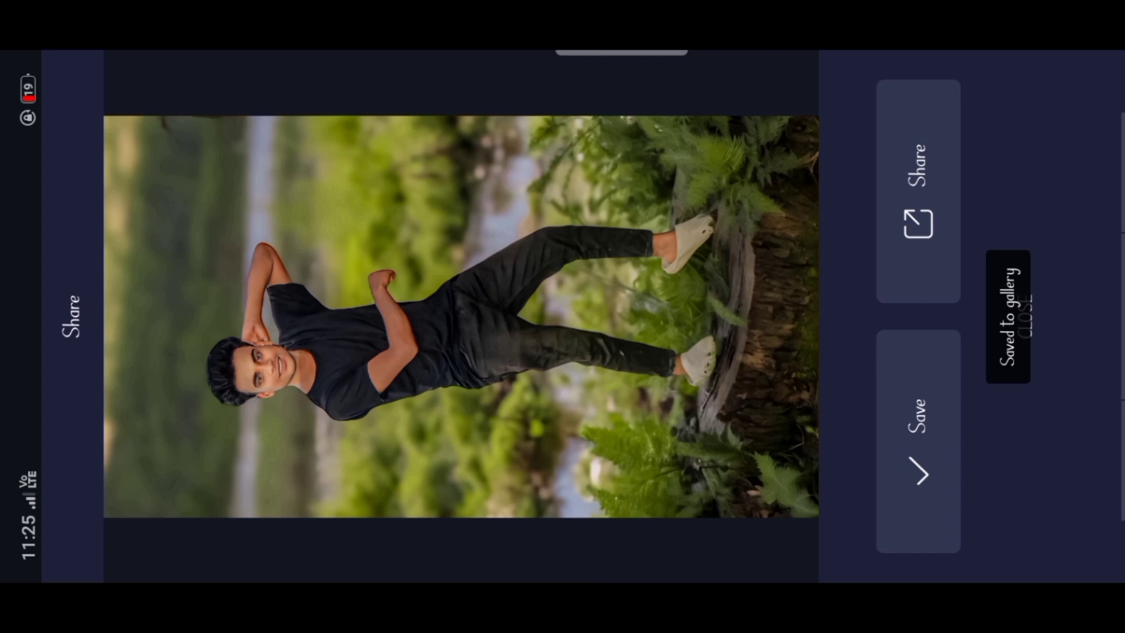
{"action": "key", "text": "Escape"}
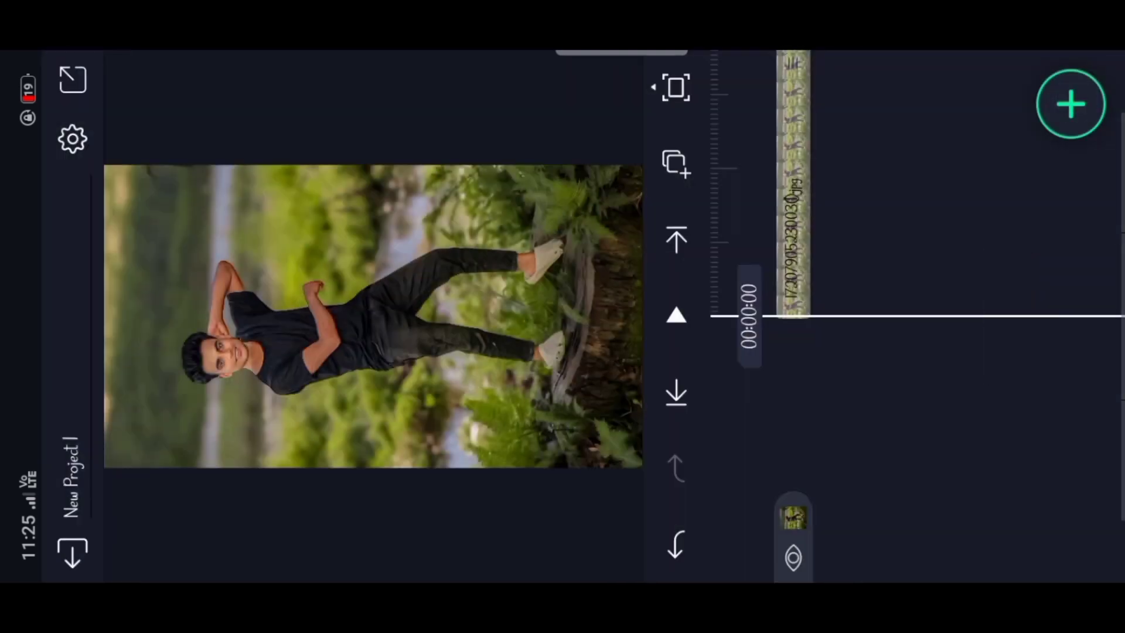
Add the orange-jacket photo from Media and make it fill the composition area.
{"action": "left_click", "coordinate": [1071, 104]}
{"action": "left_click", "coordinate": [782, 443]}
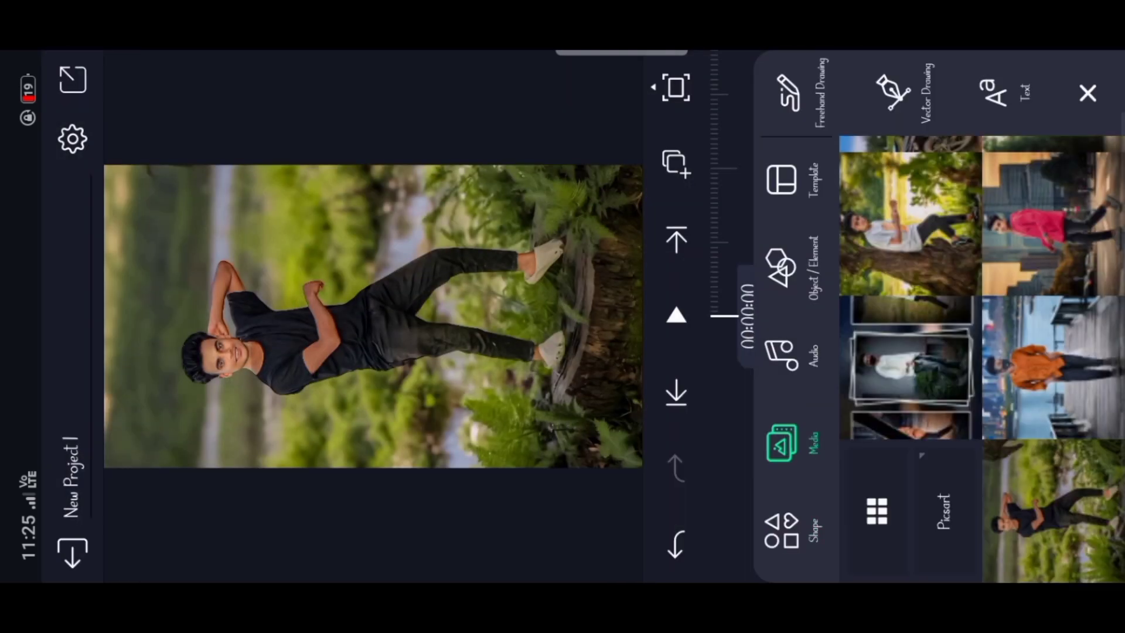
{"action": "left_click", "coordinate": [1047, 351]}
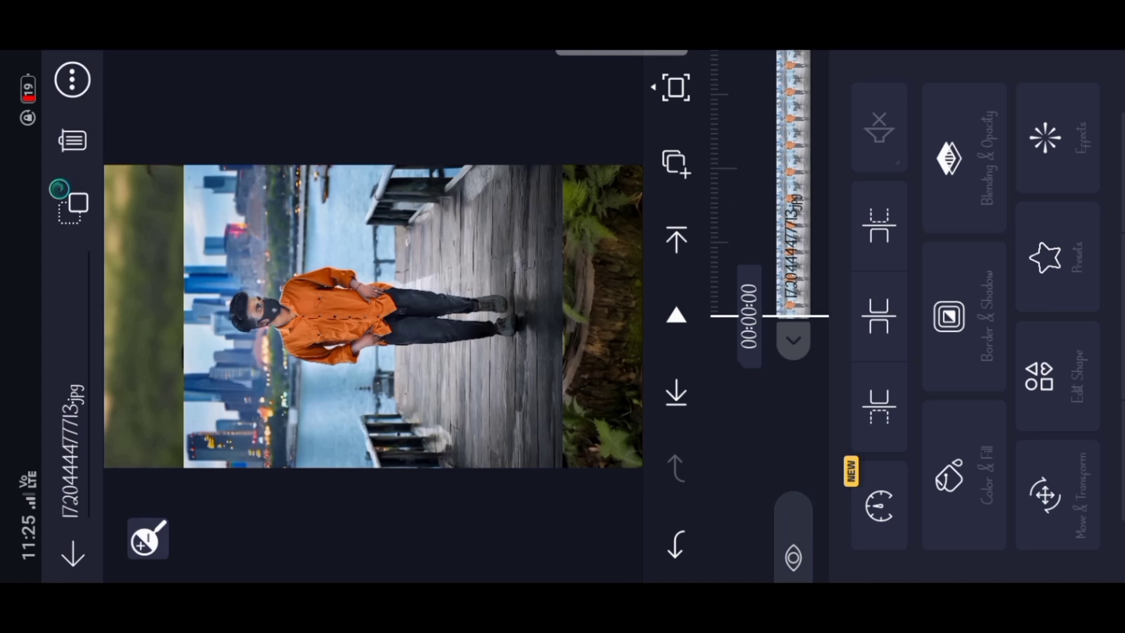
{"action": "left_click", "coordinate": [68, 79]}
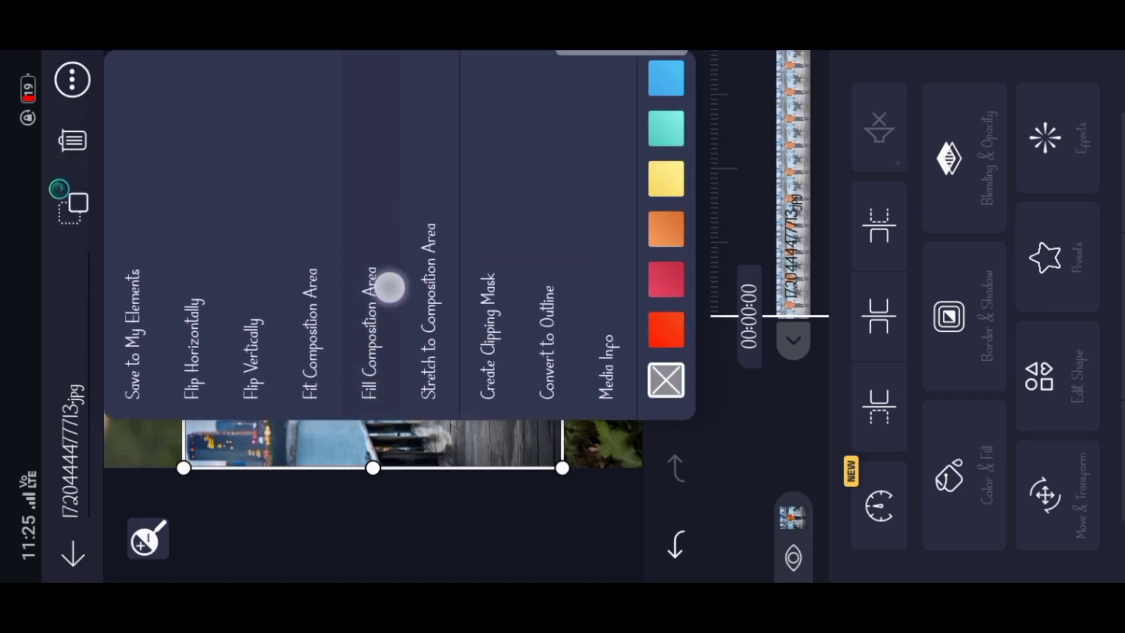
{"action": "left_click", "coordinate": [373, 351]}
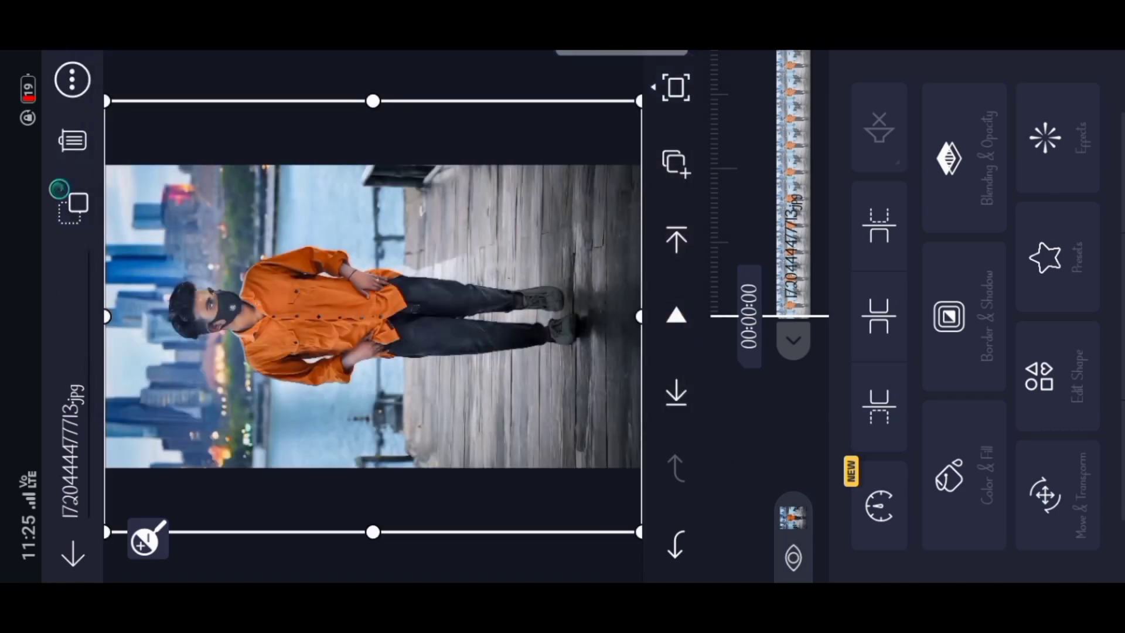
{"action": "key", "text": "Escape"}
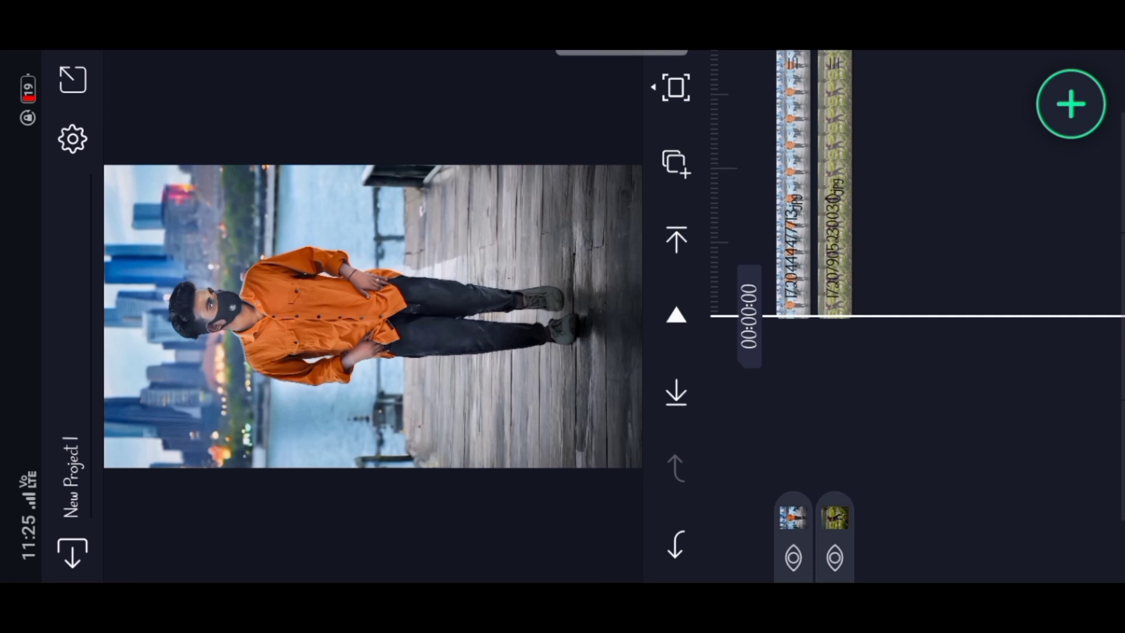
Save the current frame as a PNG to the gallery.
{"action": "left_click", "coordinate": [68, 73]}
{"action": "left_click", "coordinate": [675, 348]}
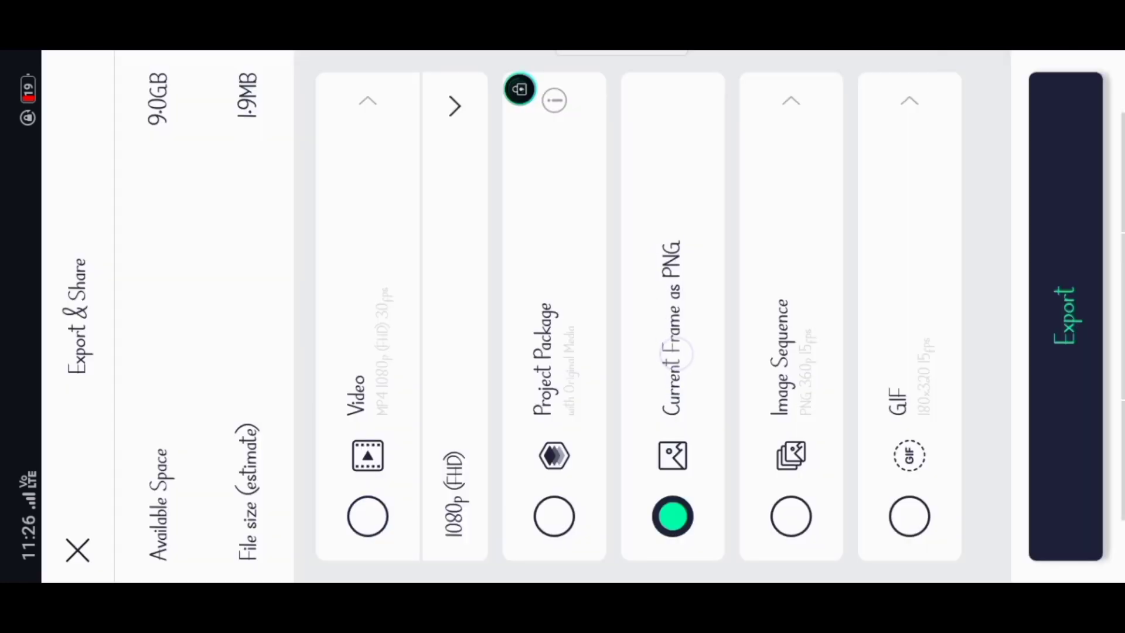
{"action": "left_click", "coordinate": [1073, 319]}
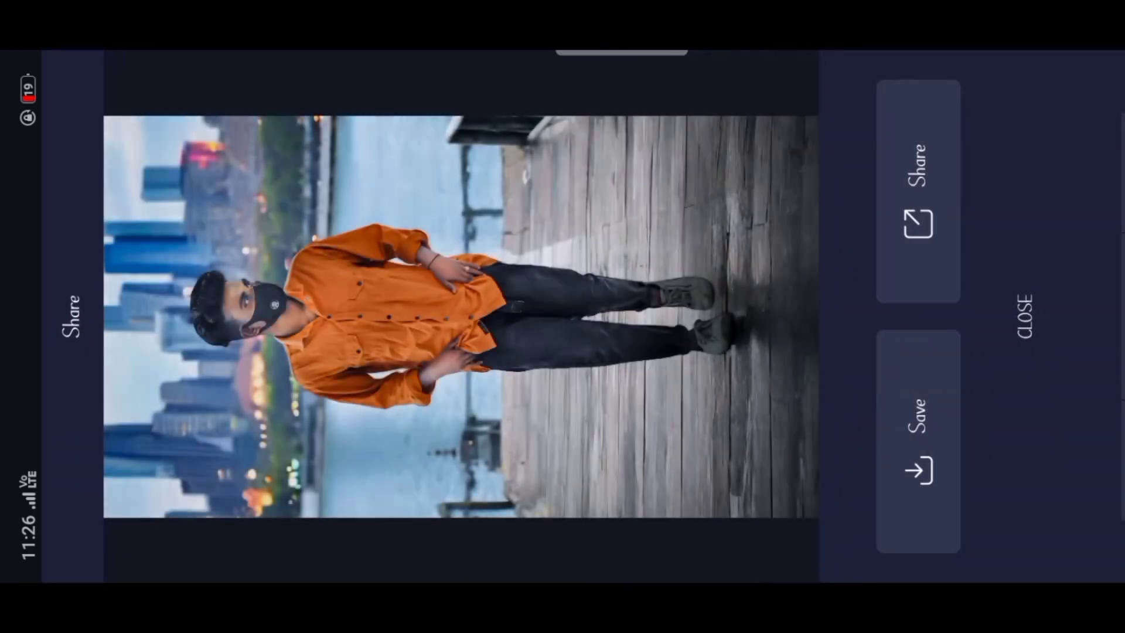
{"action": "left_click", "coordinate": [919, 439]}
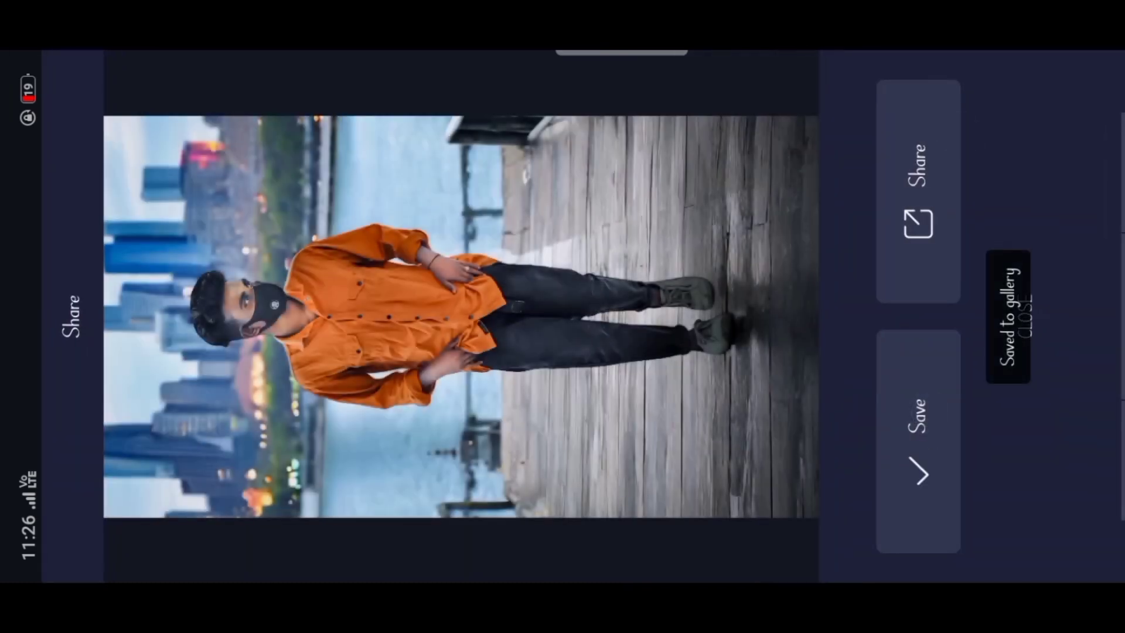
{"action": "key", "text": "Escape"}
{"action": "mouse_move", "coordinate": [977, 267]}
{"action": "left_mouse_down"}
{"action": "mouse_move", "coordinate": [972, 197]}
{"action": "mouse_move", "coordinate": [989, 275]}
{"action": "left_mouse_up"}
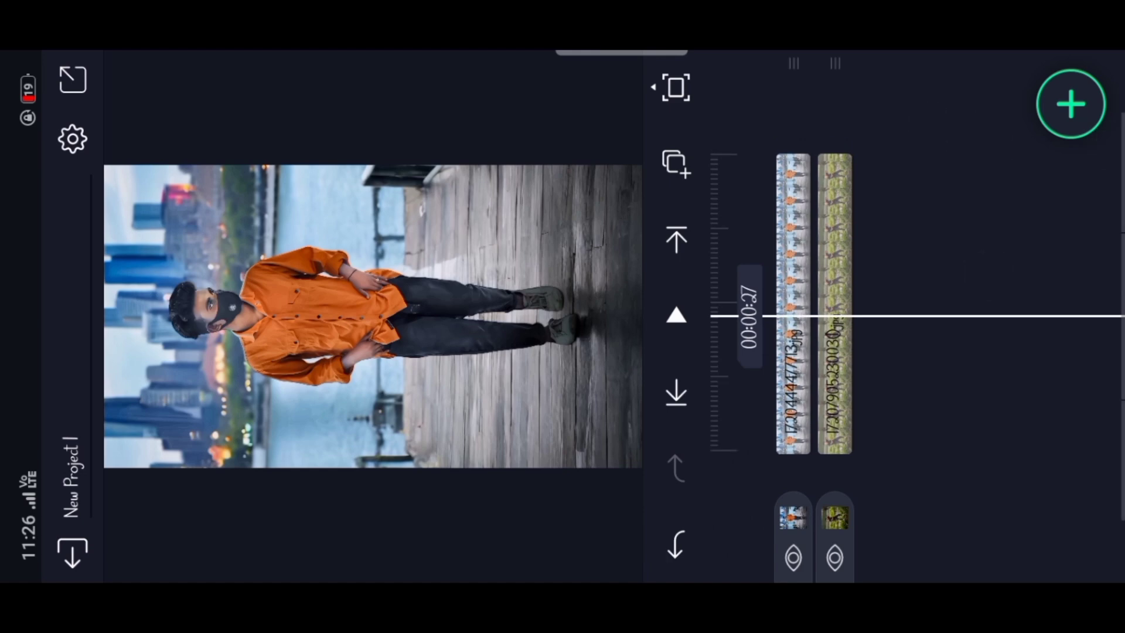
Delete New Project 1 and open the Bitmark template project.
{"action": "key", "text": "Escape"}
{"action": "left_click", "coordinate": [447, 220]}
{"action": "left_click", "coordinate": [1075, 147]}
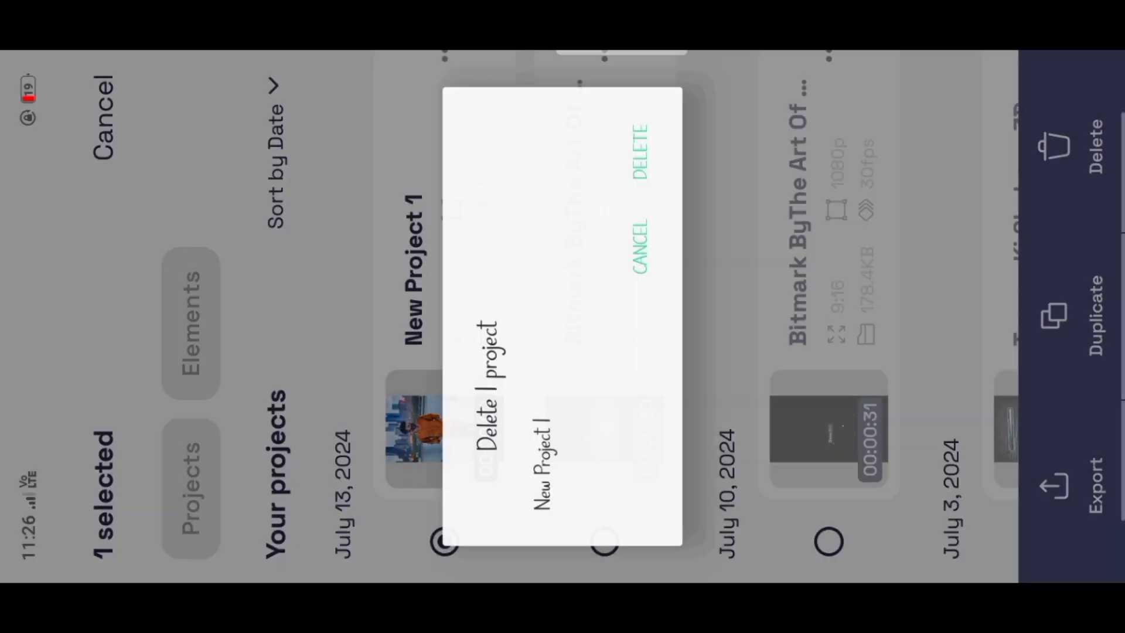
{"action": "left_click", "coordinate": [640, 152]}
{"action": "left_click", "coordinate": [447, 187]}
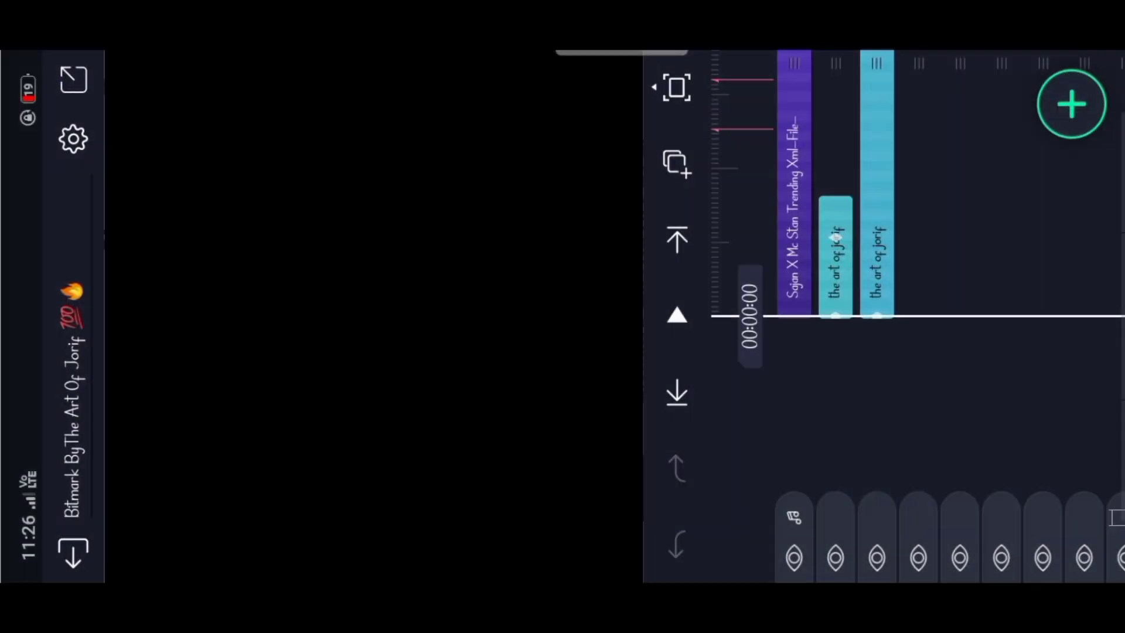
Scrub the Bitmark timeline to about 00:04:20 and bring the later layers into view.
{"action": "left_click_drag", "start_coordinate": [971, 322], "coordinate": [961, 133]}
{"action": "mouse_move", "coordinate": [974, 312]}
{"action": "left_mouse_down"}
{"action": "mouse_move", "coordinate": [964, 164]}
{"action": "mouse_move", "coordinate": [976, 314]}
{"action": "left_mouse_up"}
{"action": "left_click_drag", "start_coordinate": [975, 189], "coordinate": [976, 313]}
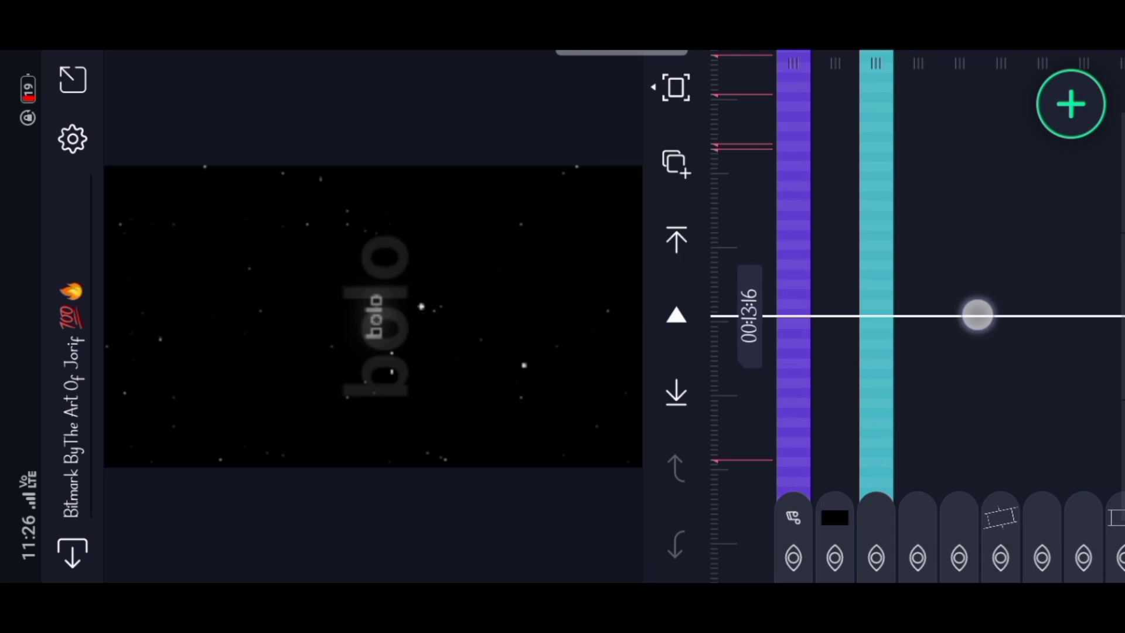
{"action": "mouse_move", "coordinate": [979, 201]}
{"action": "left_mouse_down"}
{"action": "mouse_move", "coordinate": [978, 181]}
{"action": "mouse_move", "coordinate": [835, 216]}
{"action": "left_mouse_up"}
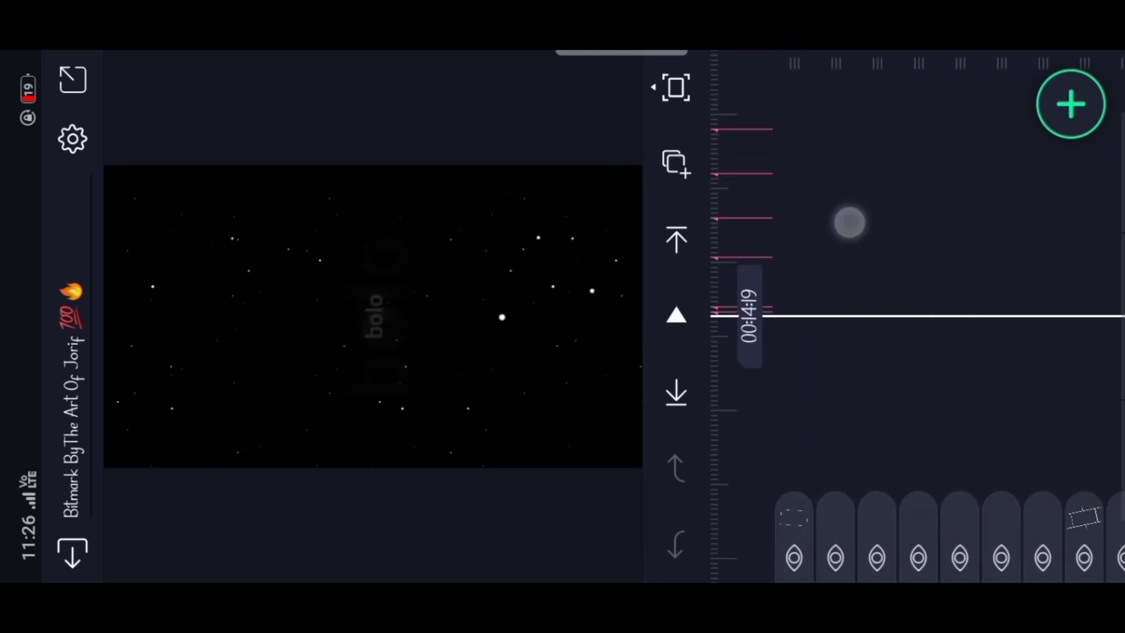
{"action": "mouse_move", "coordinate": [836, 216]}
{"action": "left_mouse_down"}
{"action": "mouse_move", "coordinate": [956, 185]}
{"action": "mouse_move", "coordinate": [972, 213]}
{"action": "left_mouse_up"}
Fill the teal starfield layer with the orange-jacket photo from the Alight Motion album.
{"action": "left_click", "coordinate": [866, 299]}
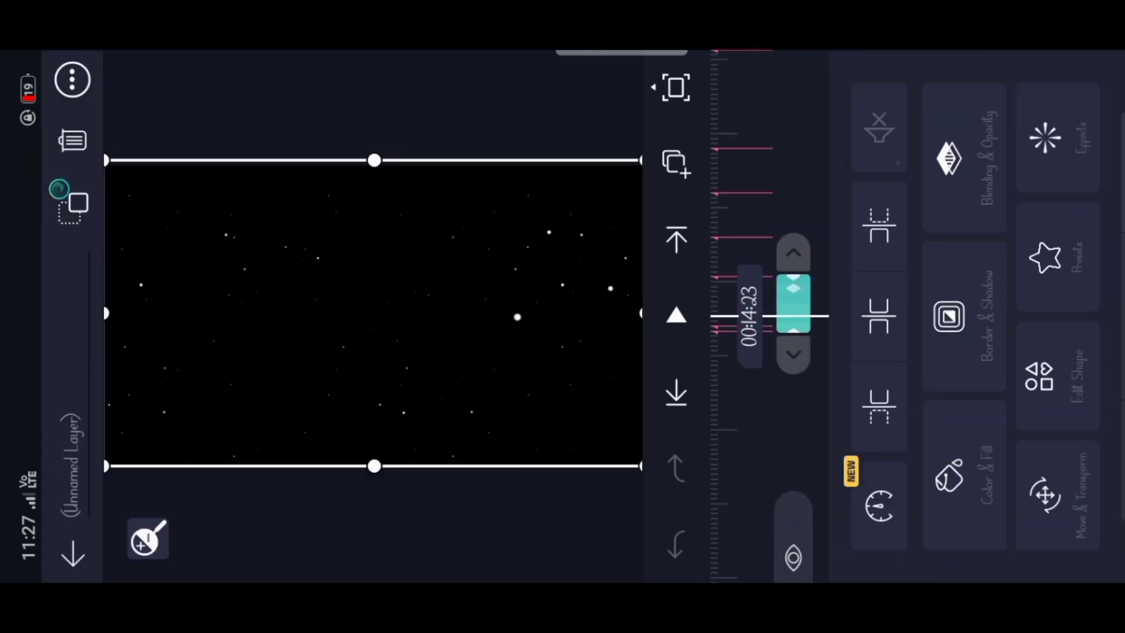
{"action": "left_click", "coordinate": [992, 456]}
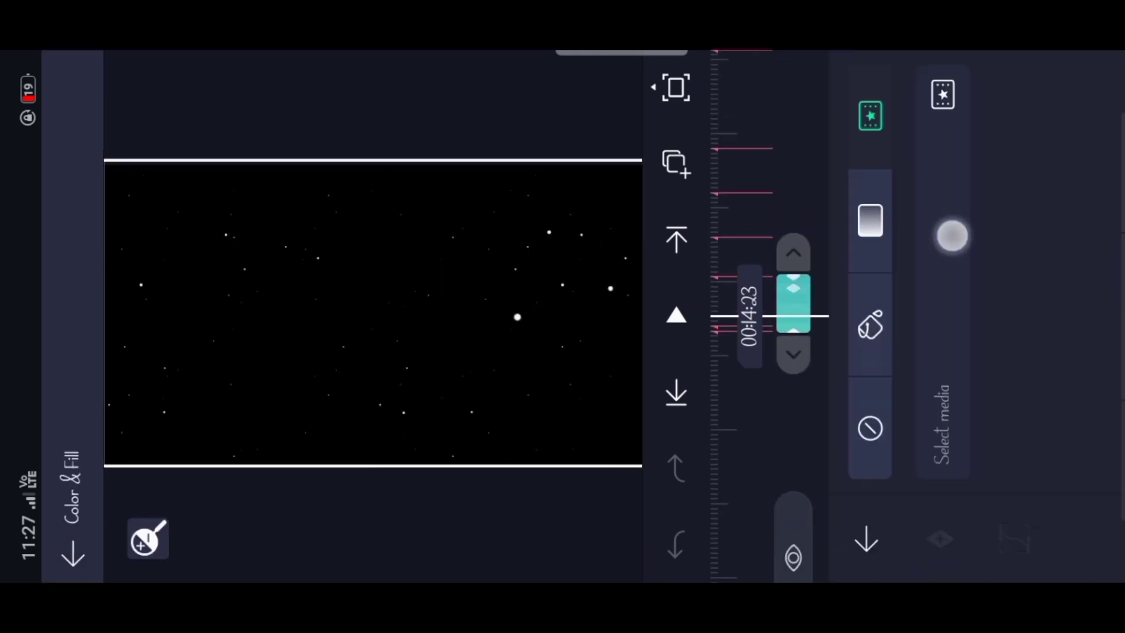
{"action": "left_click", "coordinate": [953, 235]}
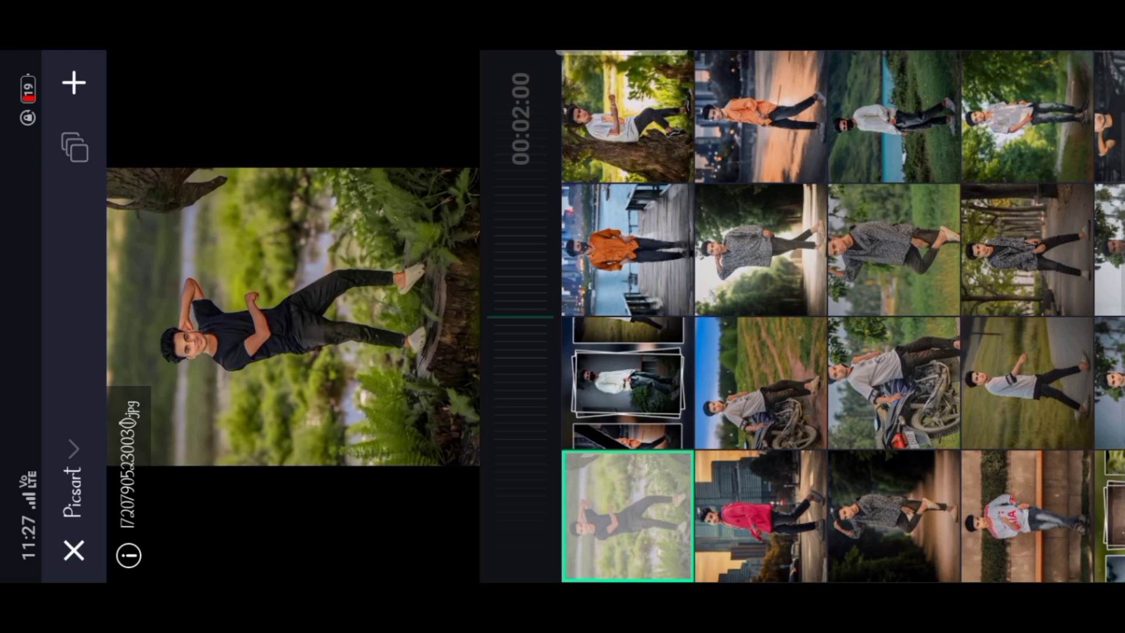
{"action": "left_click", "coordinate": [71, 466]}
{"action": "left_click", "coordinate": [262, 519]}
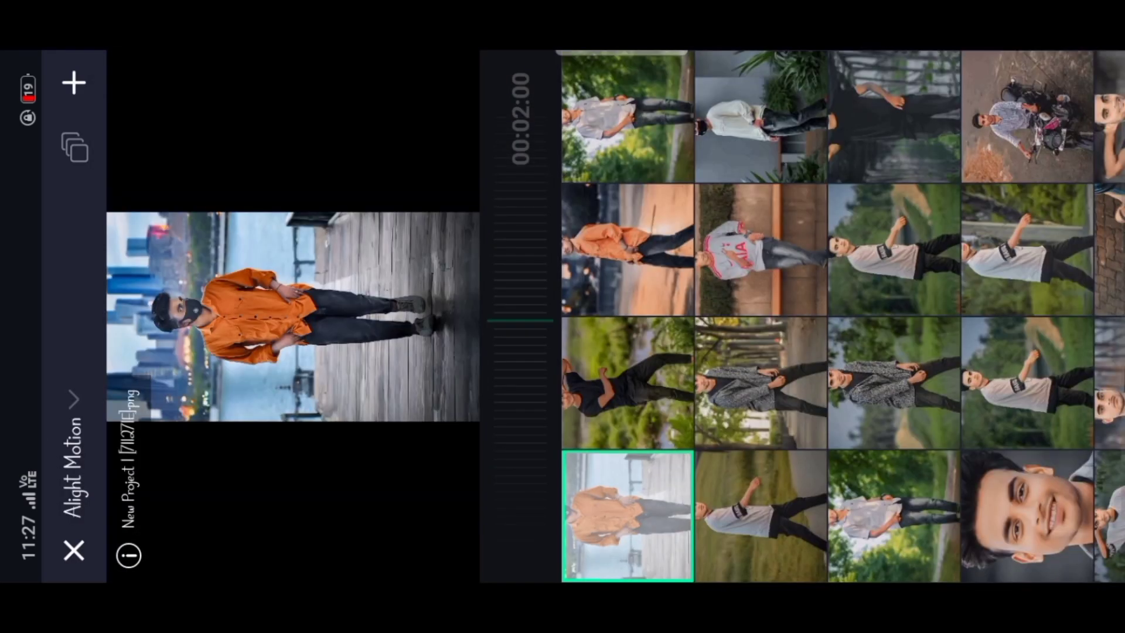
{"action": "left_click", "coordinate": [75, 82]}
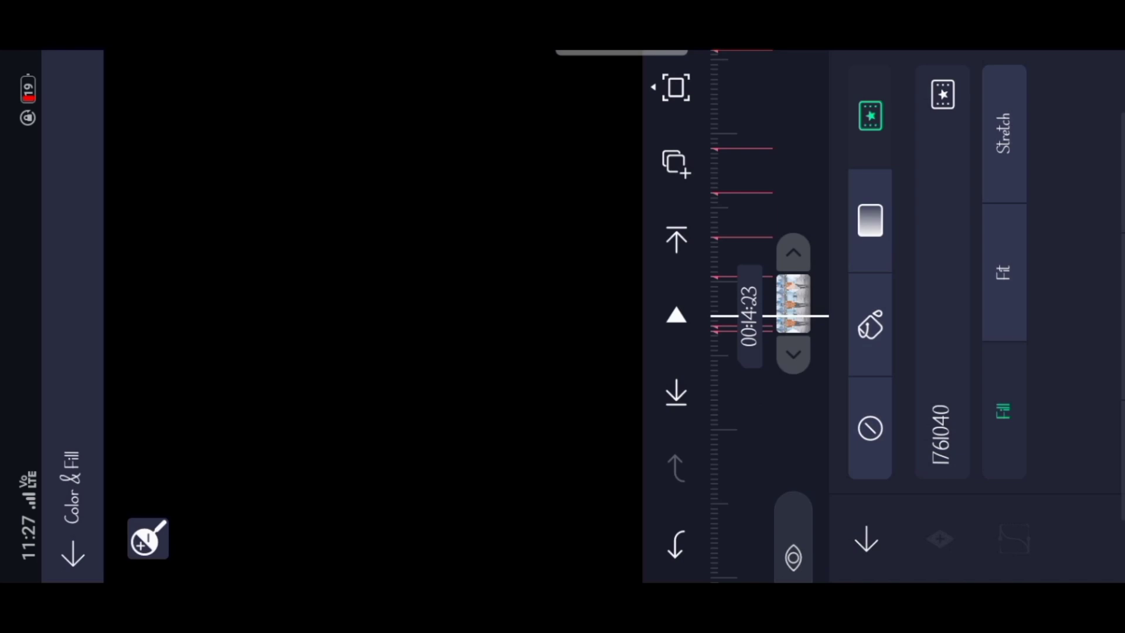
{"action": "left_click", "coordinate": [481, 70]}
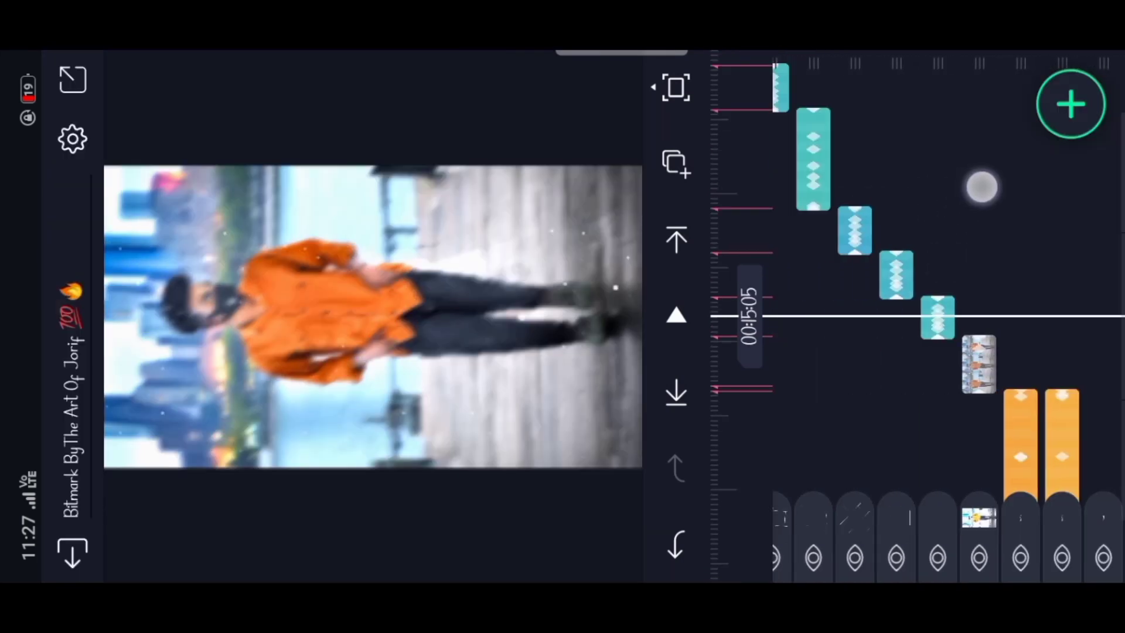
{"action": "left_click_drag", "start_coordinate": [946, 258], "coordinate": [1034, 144]}
{"action": "left_click", "coordinate": [997, 317]}
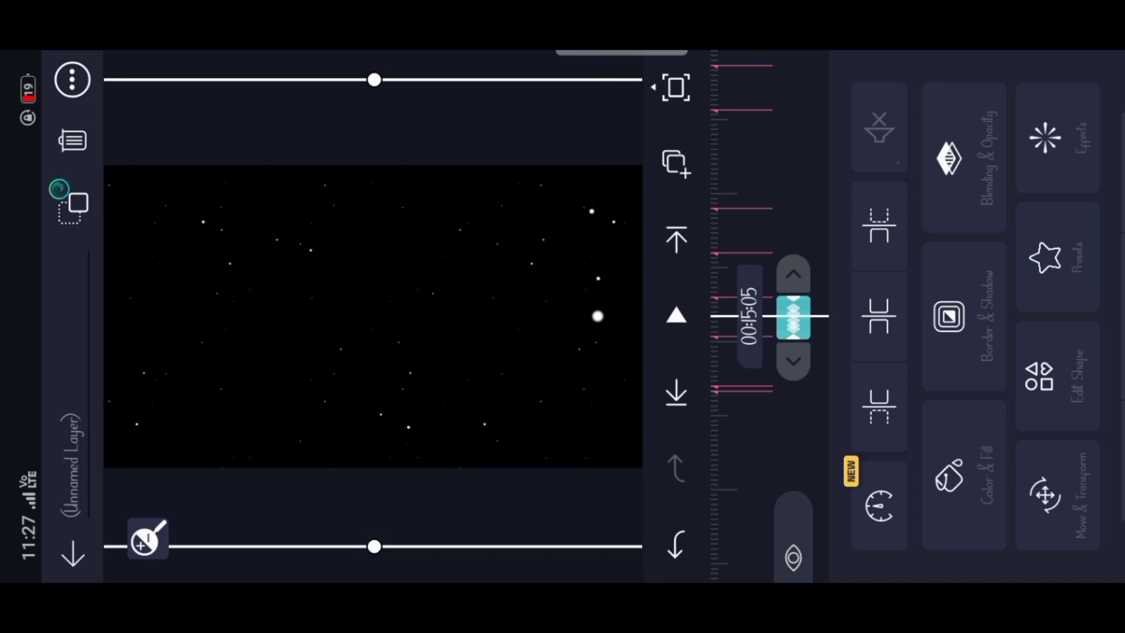
{"action": "left_click", "coordinate": [962, 475]}
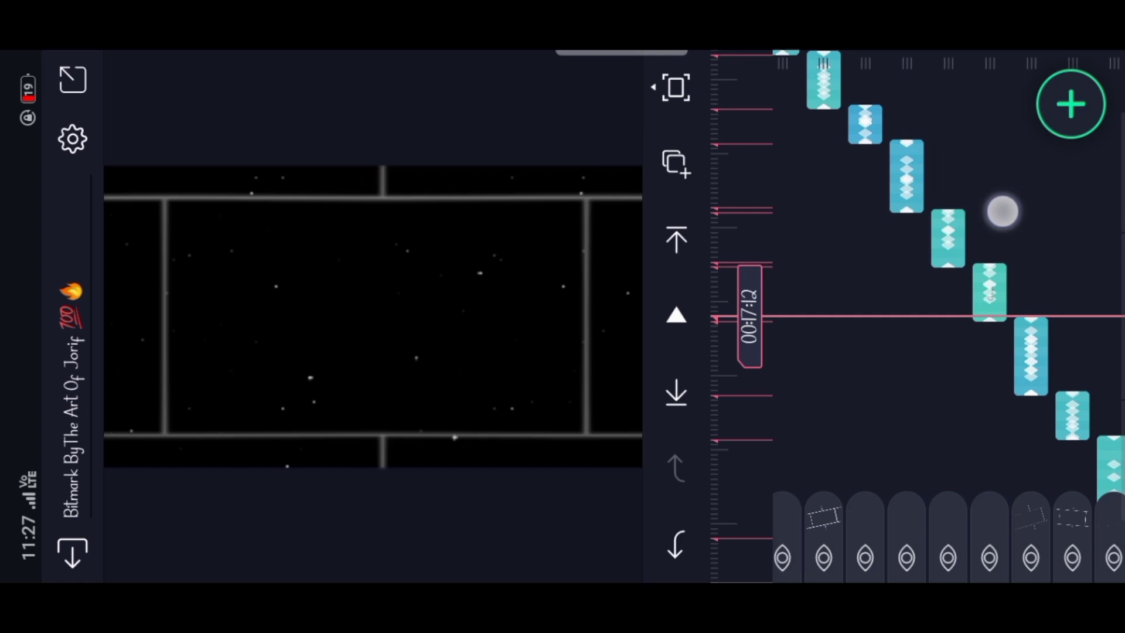
Fill the next teal layer with the photo of the man in black among greenery.
{"action": "left_click", "coordinate": [989, 291]}
{"action": "left_click", "coordinate": [968, 478]}
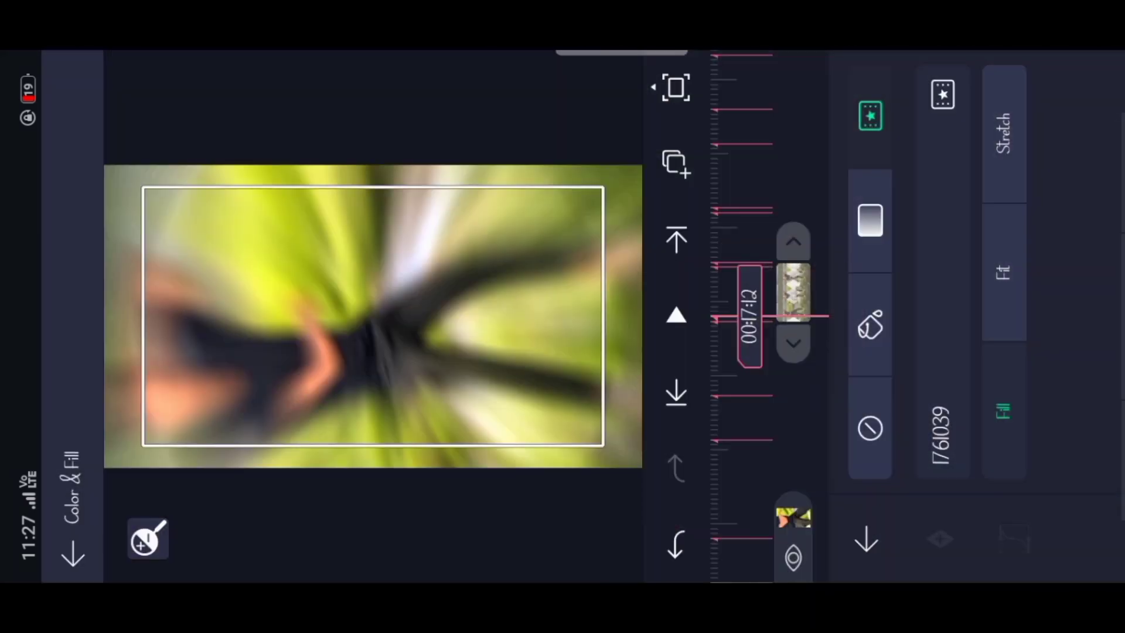
{"action": "left_click", "coordinate": [534, 102]}
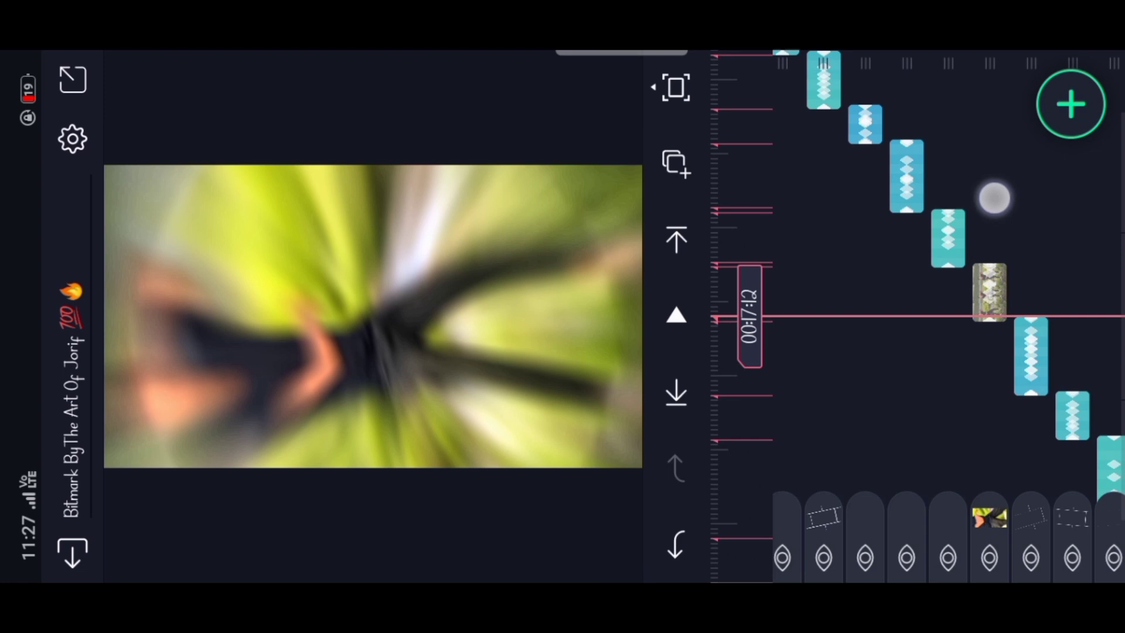
{"action": "mouse_move", "coordinate": [1005, 235]}
{"action": "left_mouse_down"}
{"action": "mouse_move", "coordinate": [990, 188]}
{"action": "mouse_move", "coordinate": [997, 201]}
{"action": "left_mouse_up"}
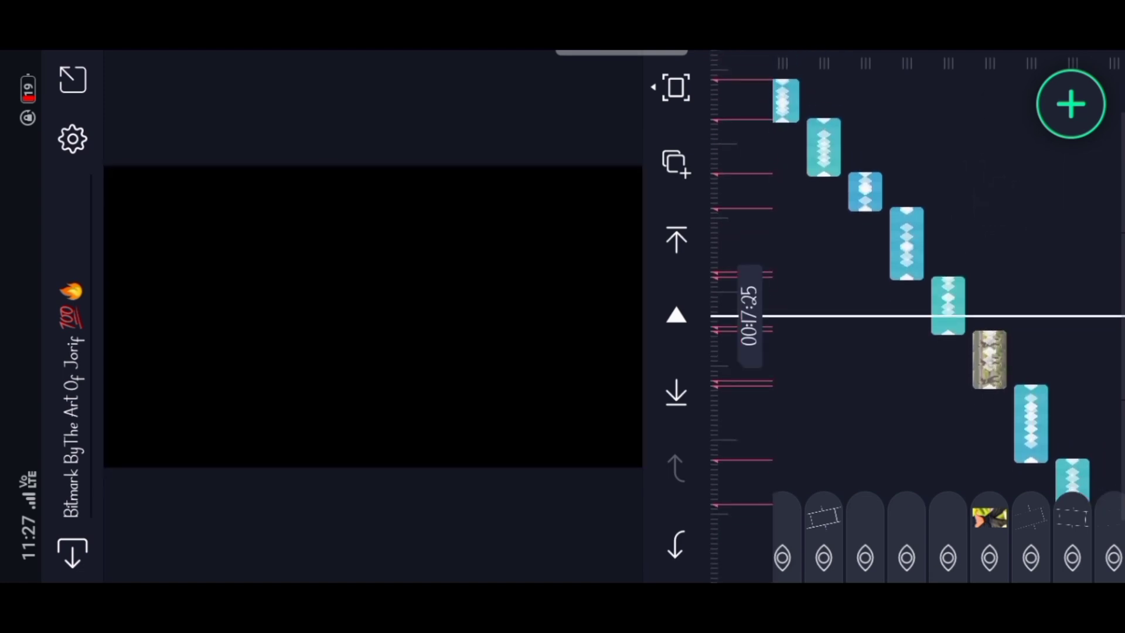
Fill the layer at the playhead with the grey-jacket photo.
{"action": "left_click", "coordinate": [949, 299]}
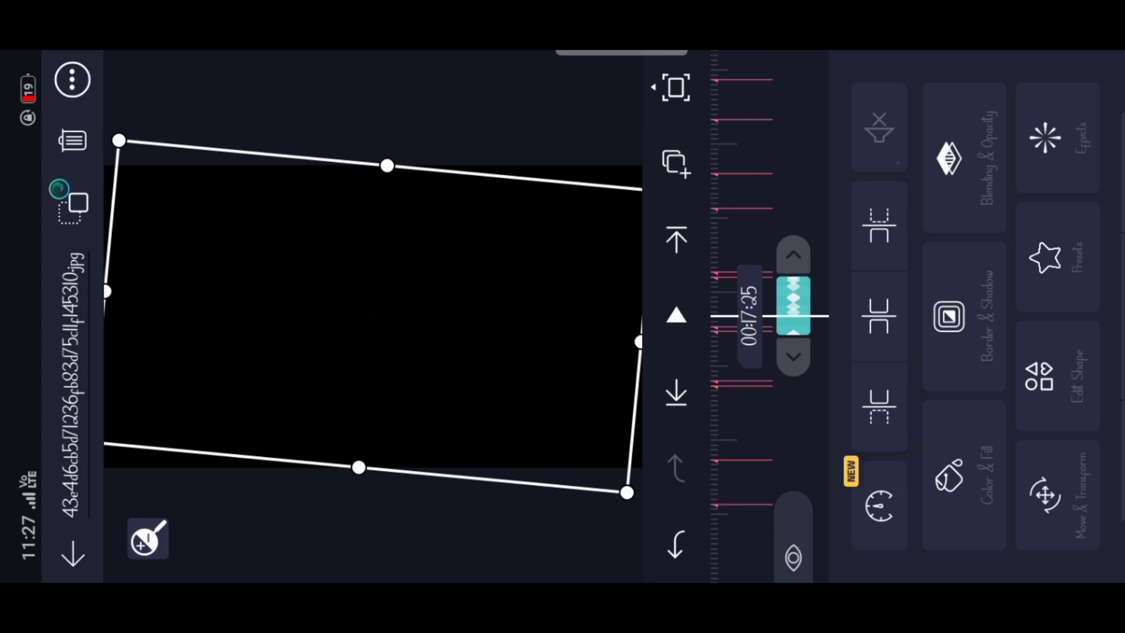
{"action": "left_click", "coordinate": [974, 476]}
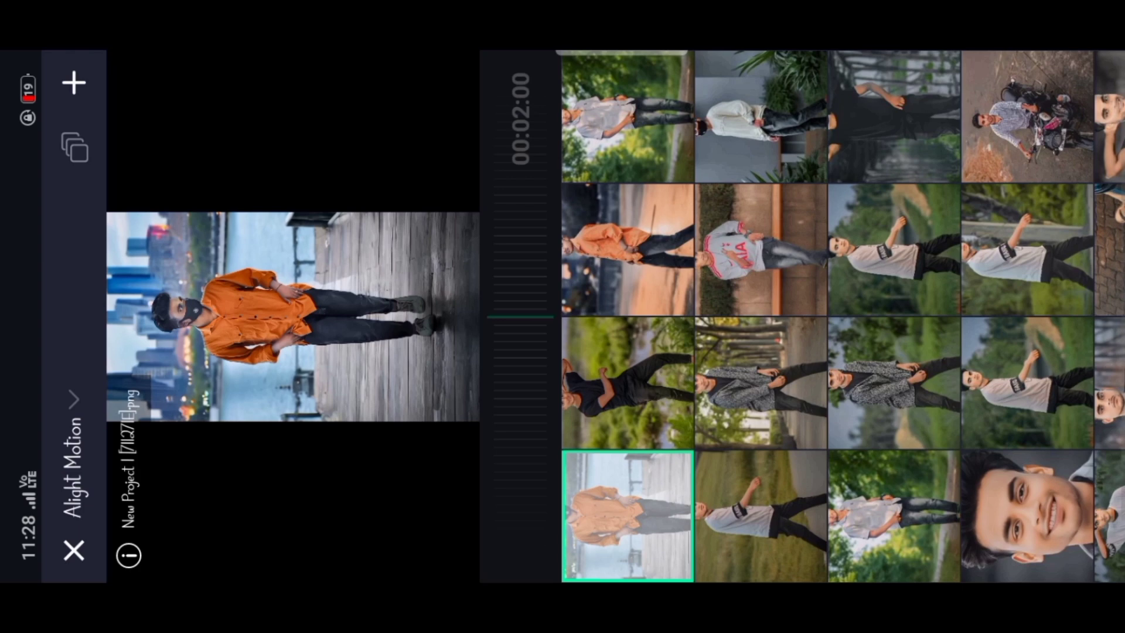
{"action": "left_click", "coordinate": [778, 392]}
{"action": "left_click", "coordinate": [66, 85]}
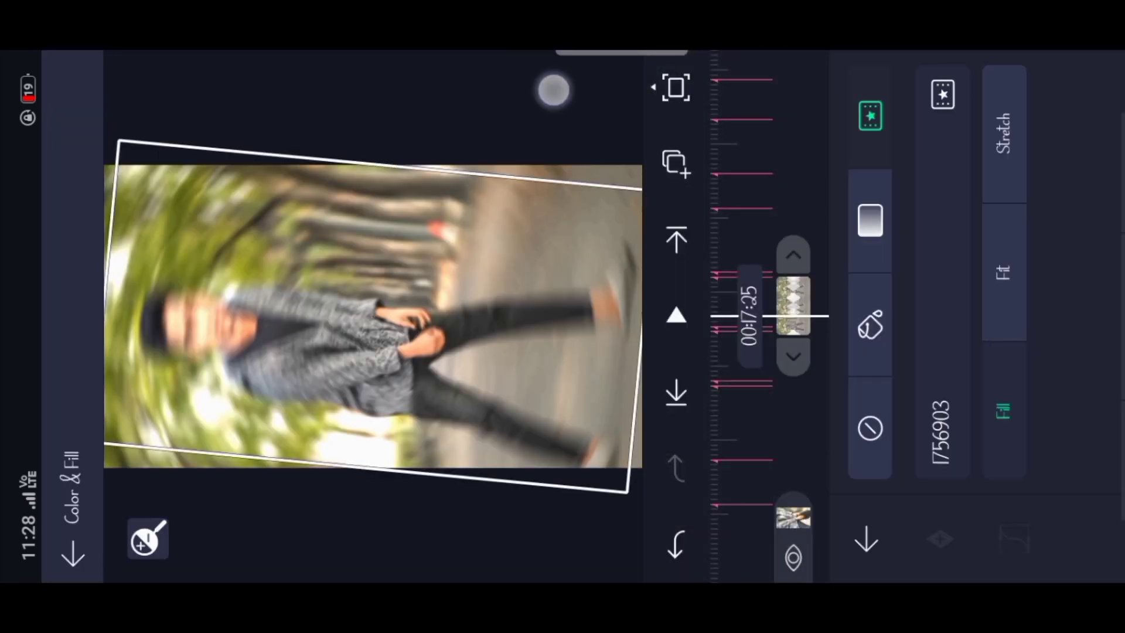
{"action": "left_click", "coordinate": [988, 225]}
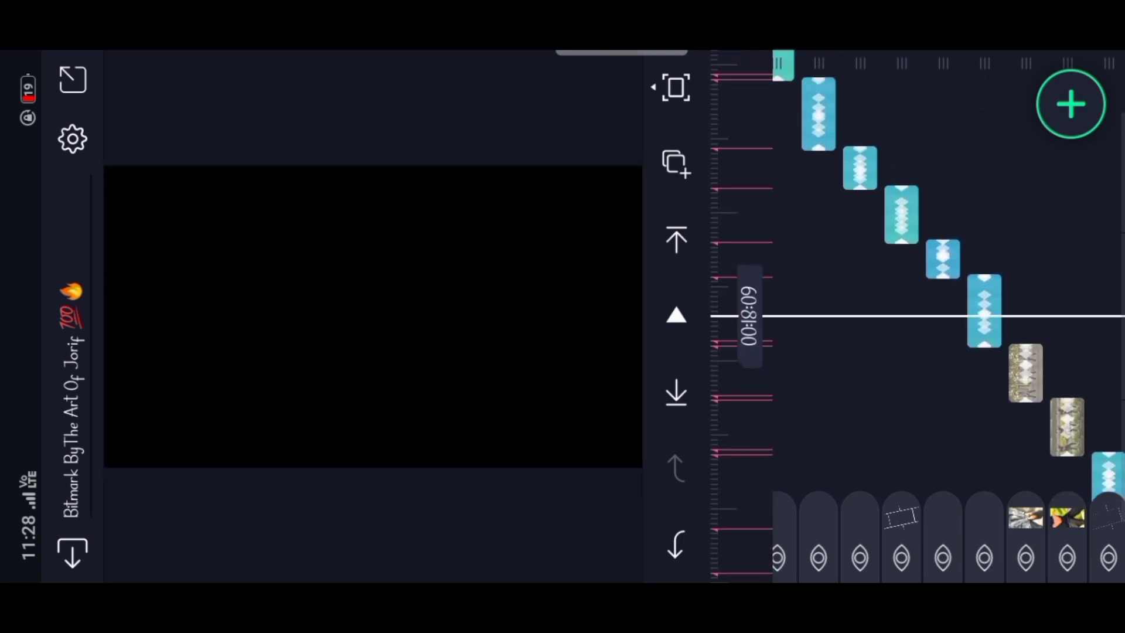
Open the export options, then back out to the editor.
{"action": "left_click", "coordinate": [79, 81]}
{"action": "left_click", "coordinate": [1071, 290]}
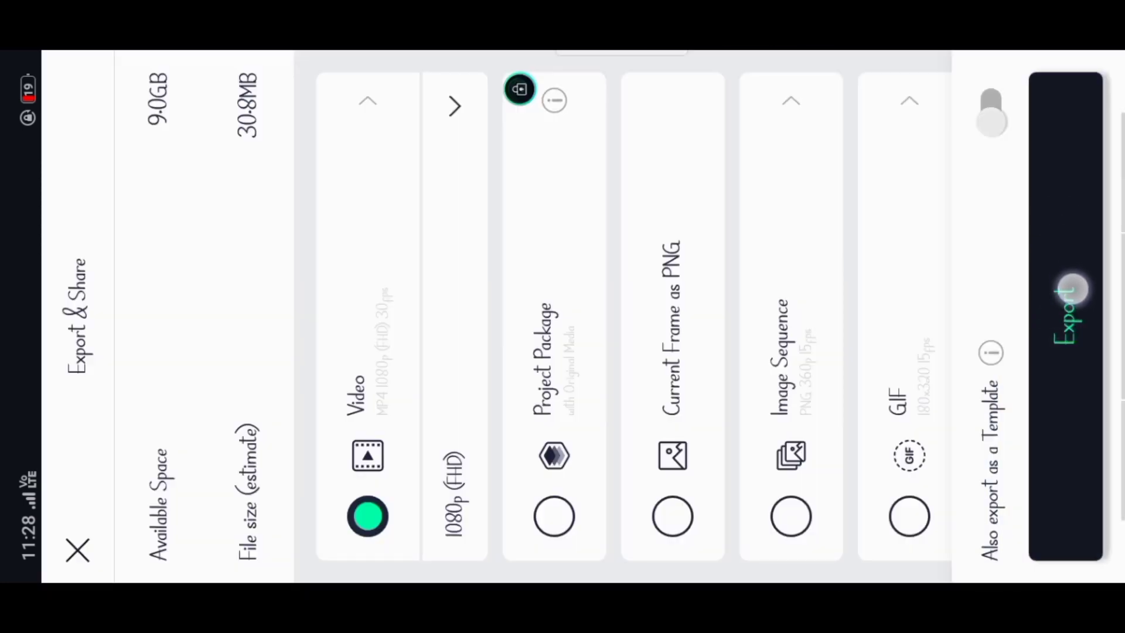
{"action": "key", "text": "Escape"}
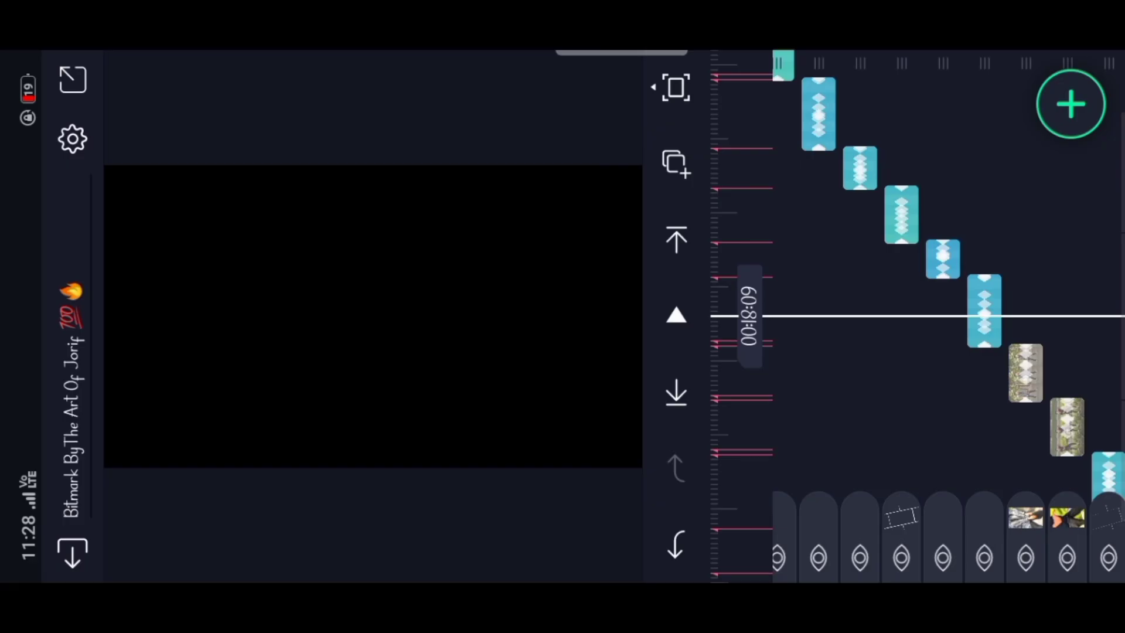